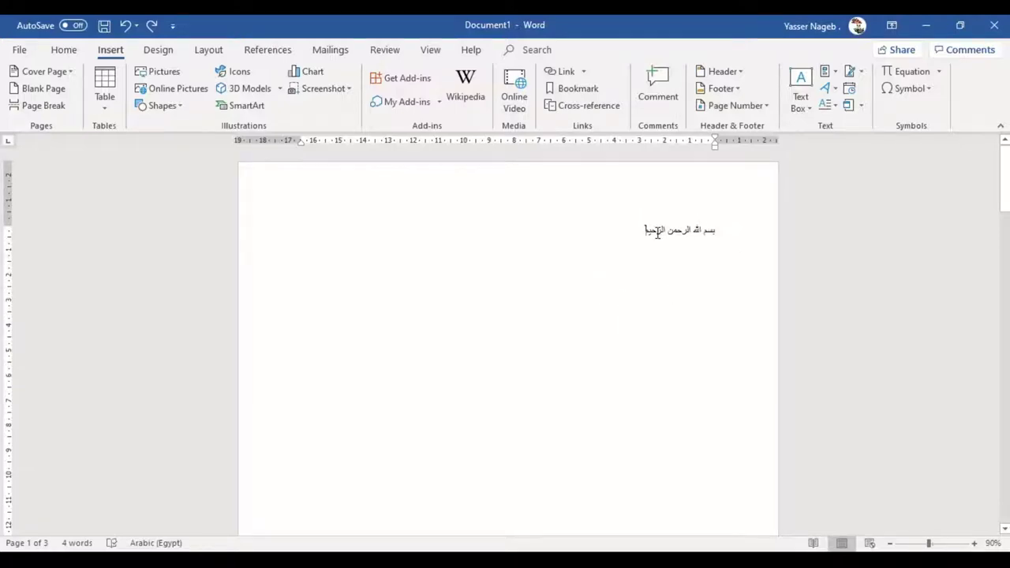
Step: Scroll through the 3-page document and place the cursor at the start of the Arabic heading
scroll(657, 232, down, 5)
scroll(658, 232, down, 5)
scroll(657, 232, down, 5)
scroll(657, 233, down, 5)
scroll(657, 233, down, 5)
scroll(658, 233, down, 5)
scroll(657, 233, down, 5)
scroll(657, 233, down, 5)
scroll(657, 233, up, 10)
scroll(657, 233, up, 10)
scroll(657, 232, up, 5)
click(580, 236)
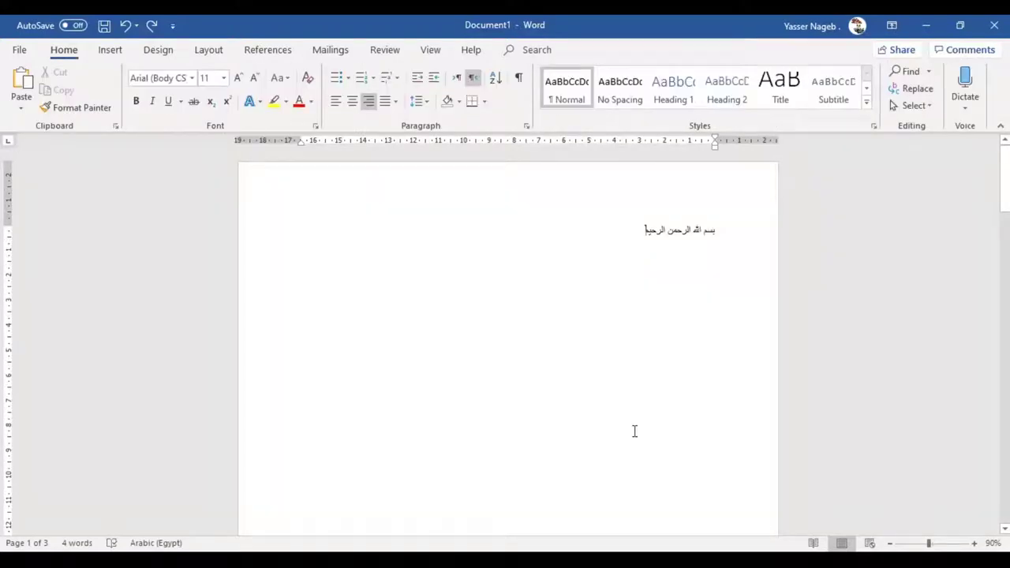
Step: Insert the Built-in Filigree cover page at the front, making the document 4 pages
click(109, 50)
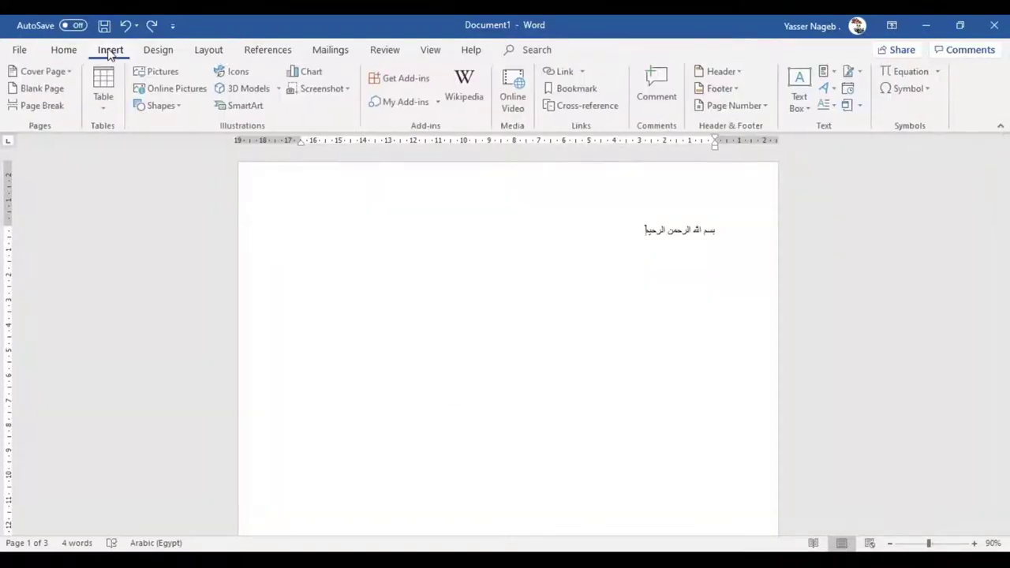
click(69, 73)
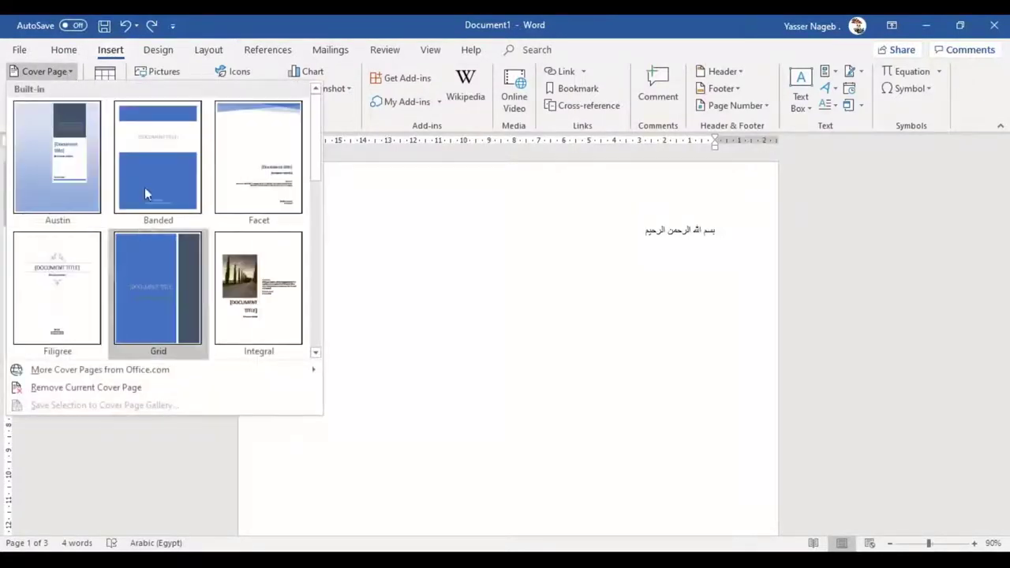
scroll(124, 295, down, 3)
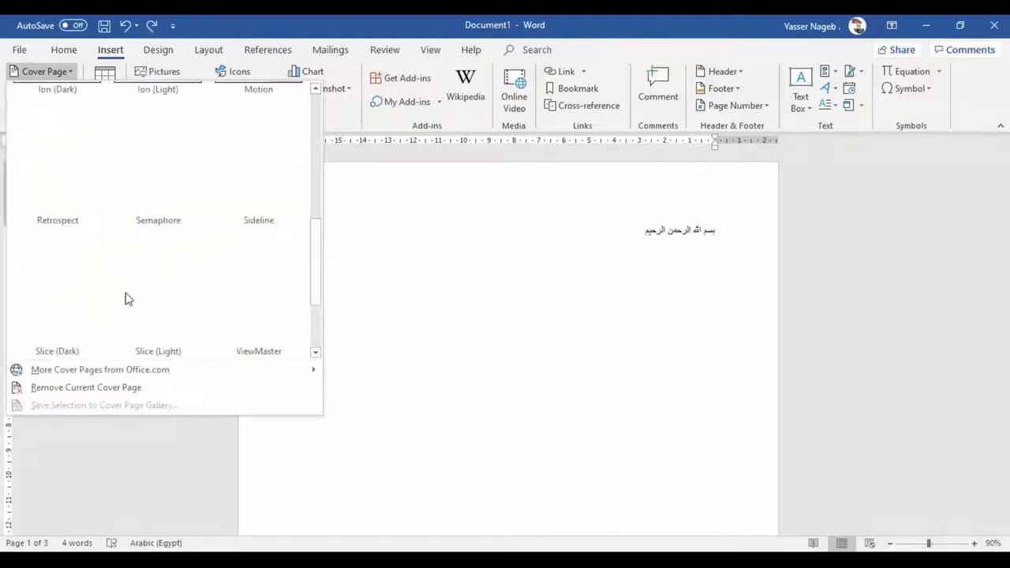
scroll(124, 295, down, 1)
scroll(126, 298, up, 3)
scroll(126, 297, up, 1)
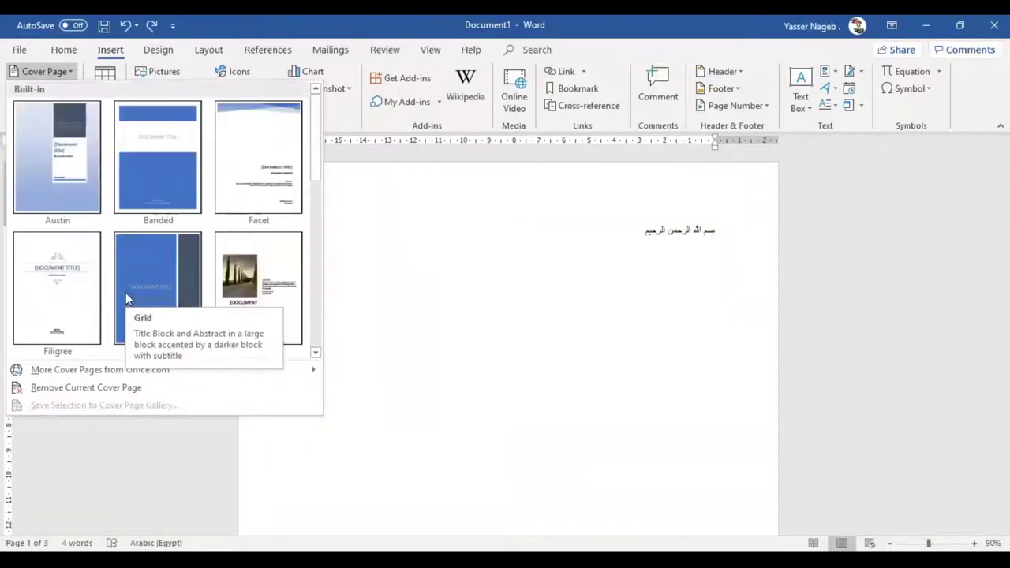
click(47, 299)
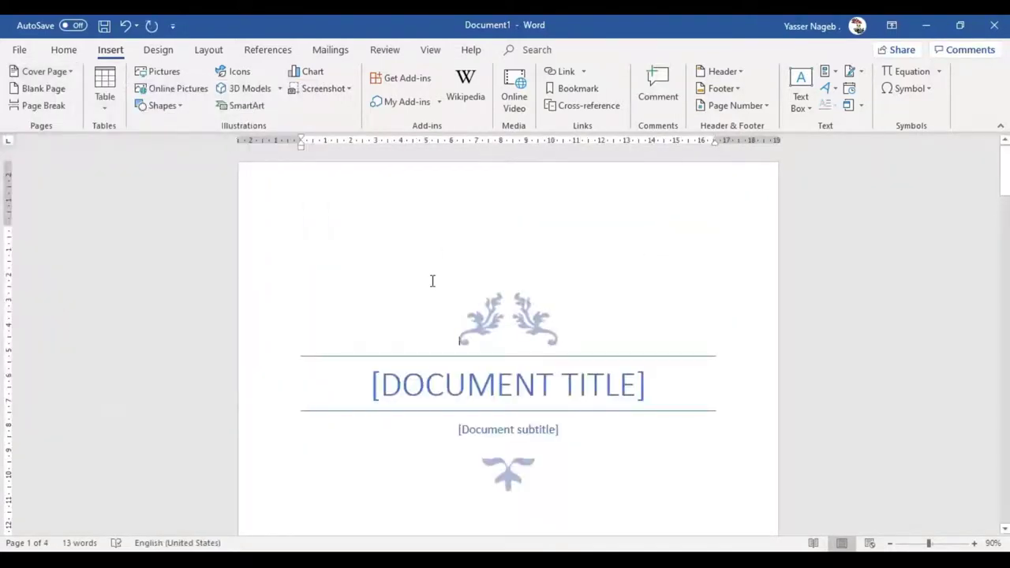
scroll(439, 282, down, 4)
scroll(513, 269, down, 3)
scroll(577, 255, down, 5)
scroll(577, 256, up, 2)
scroll(576, 256, up, 4)
scroll(577, 256, up, 3)
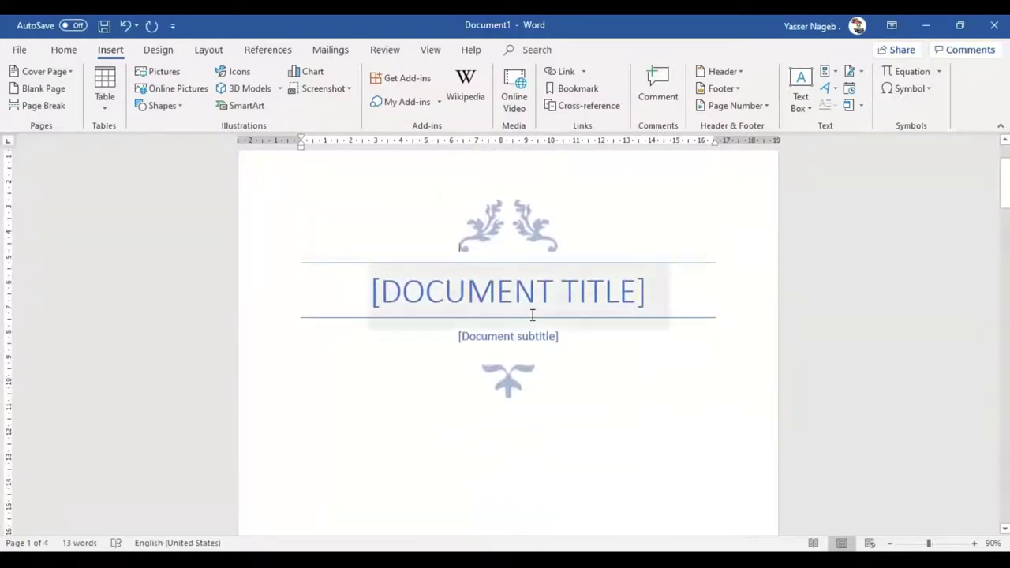
Step: Enter 'طموح جارية' in the cover page's [DOCUMENT TITLE] placeholder and select the new title
click(530, 302)
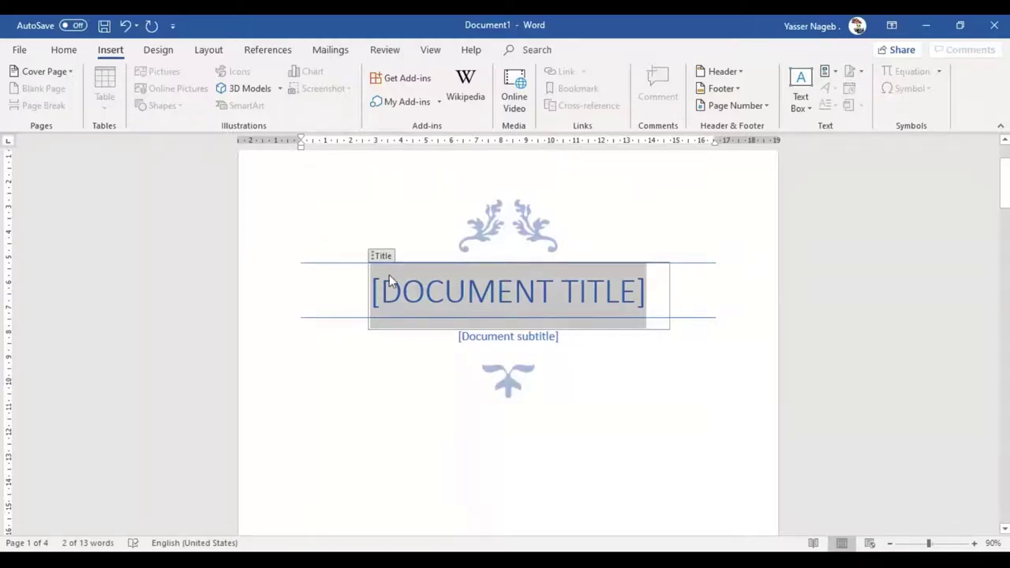
text(طموح )
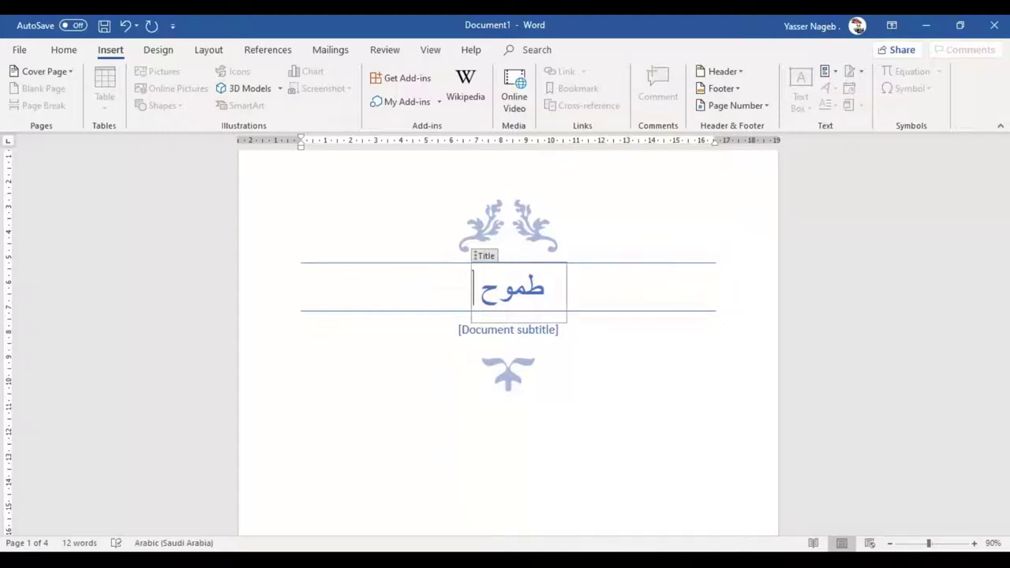
text(جاري)
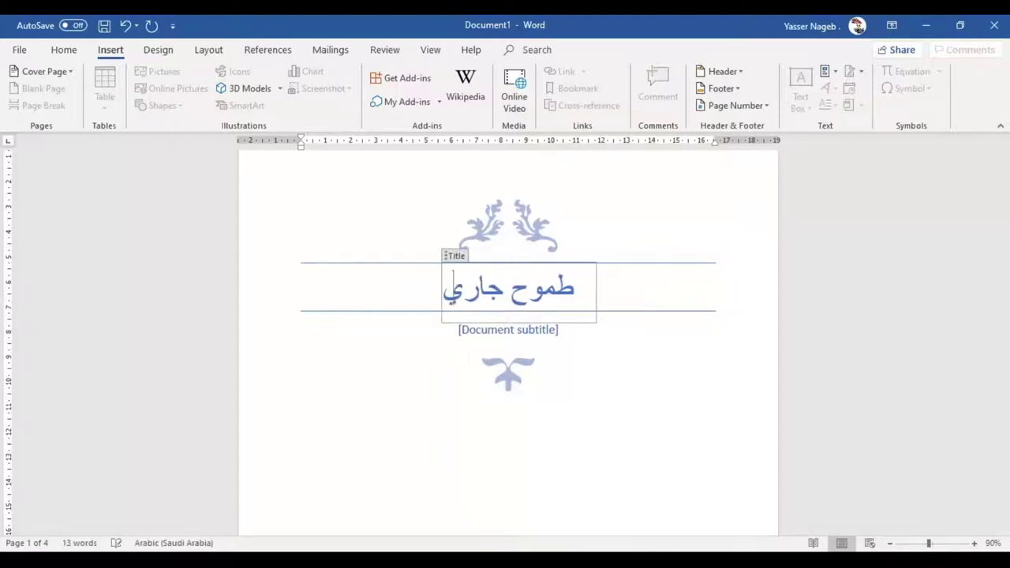
text(ة)
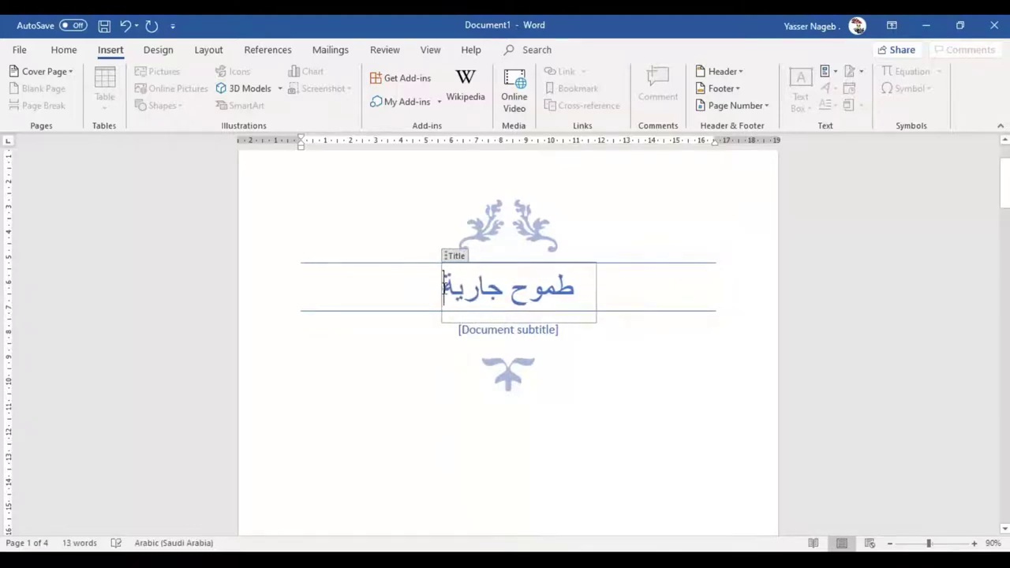
key(shift+Home)
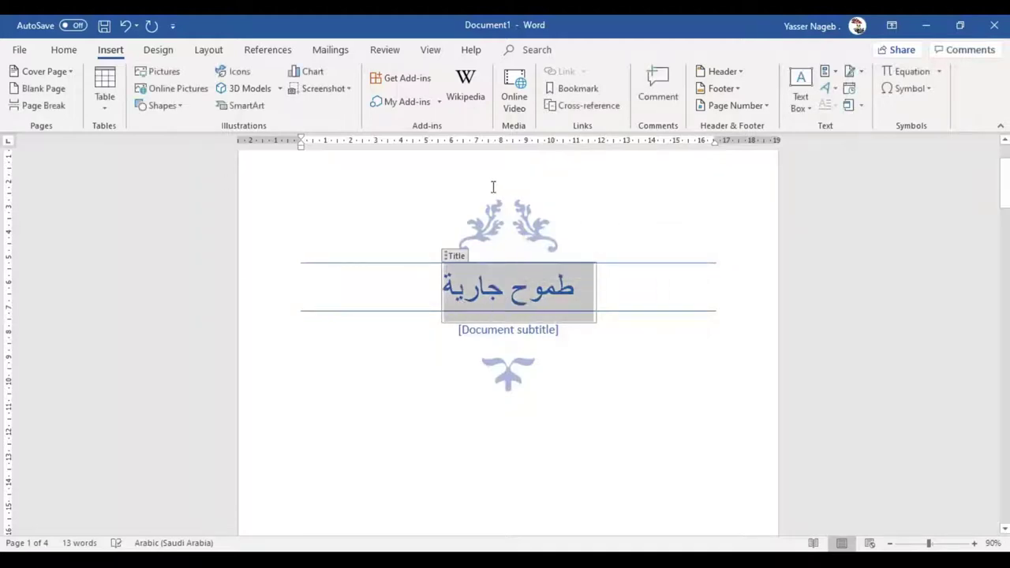
Step: Switch the cover page from Filigree to Slice (Light), keeping the Arabic title
click(39, 71)
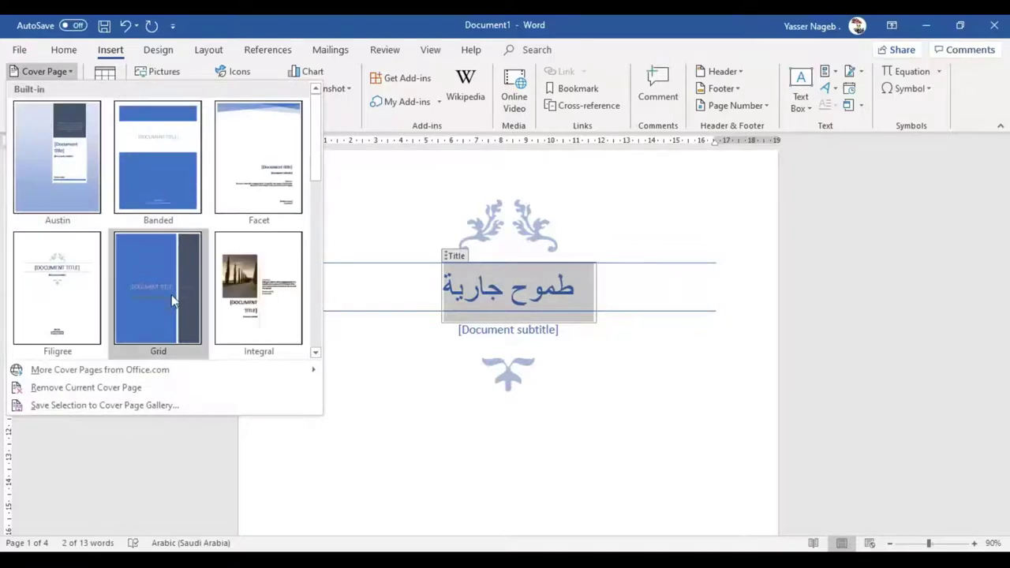
scroll(253, 303, down, 5)
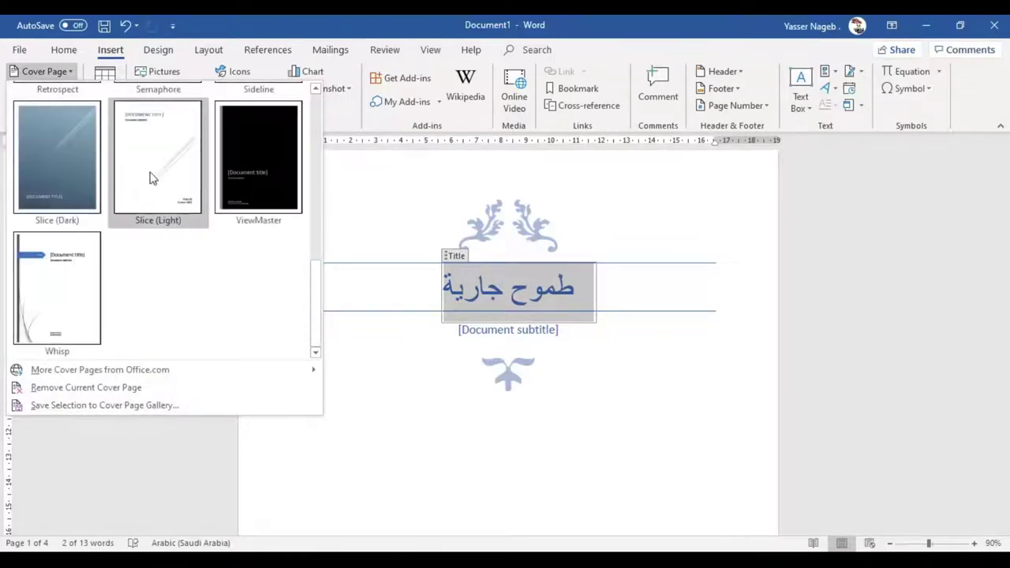
click(148, 185)
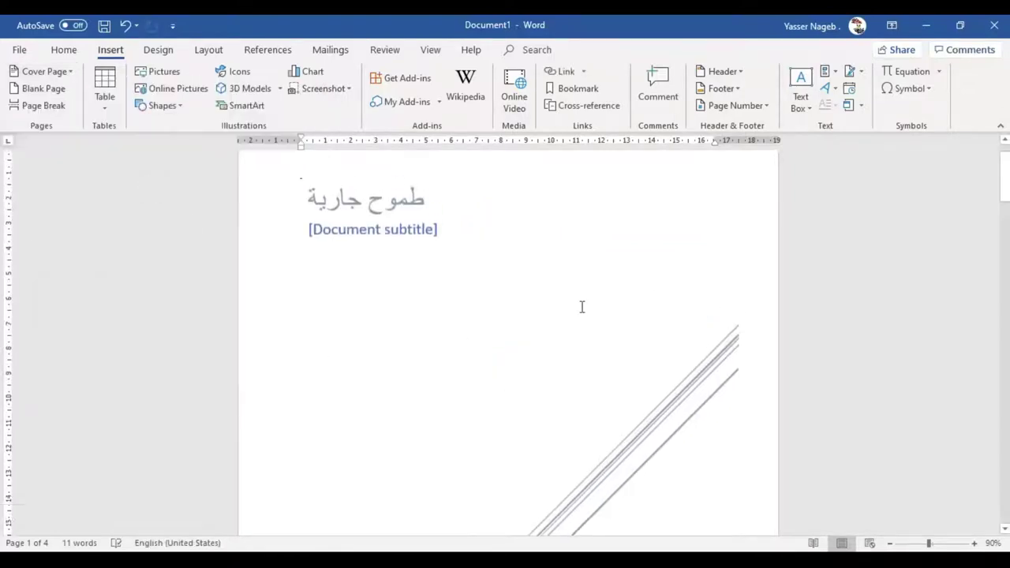
scroll(581, 307, down, 5)
scroll(572, 301, up, 5)
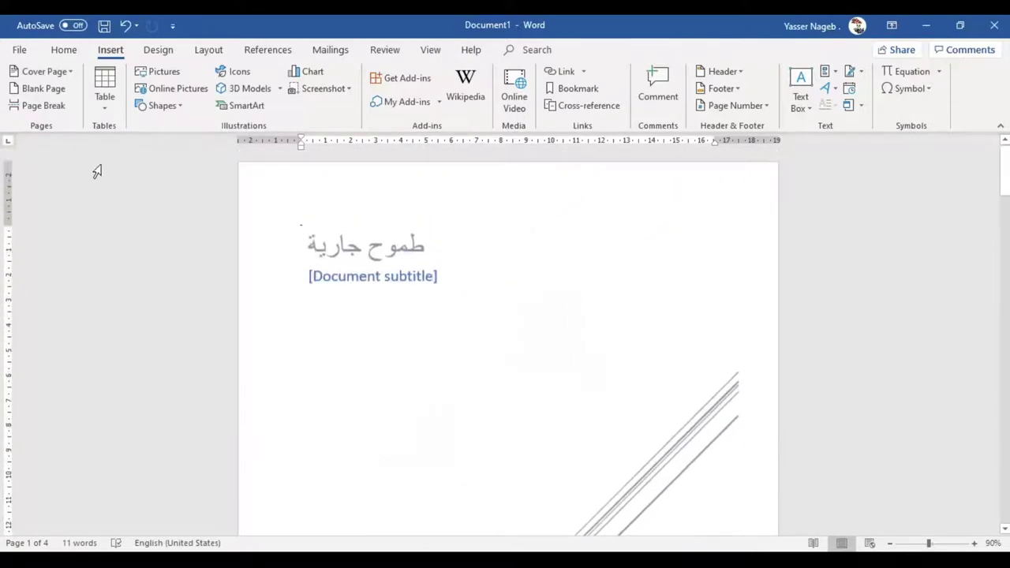
Step: Replace the cover page with the dark-banner Element design showing the Arabic title
click(45, 71)
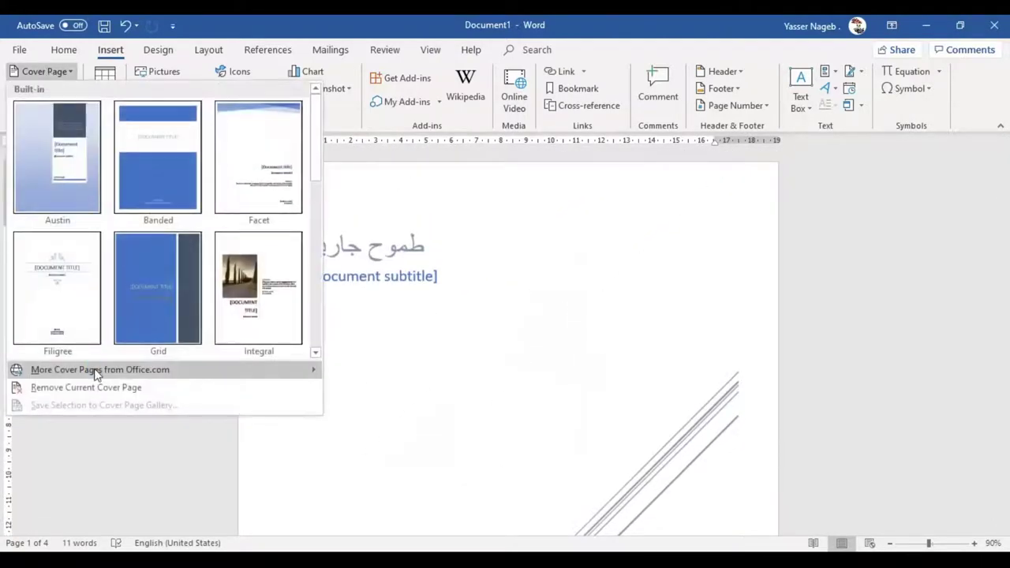
mouse_move(99, 369)
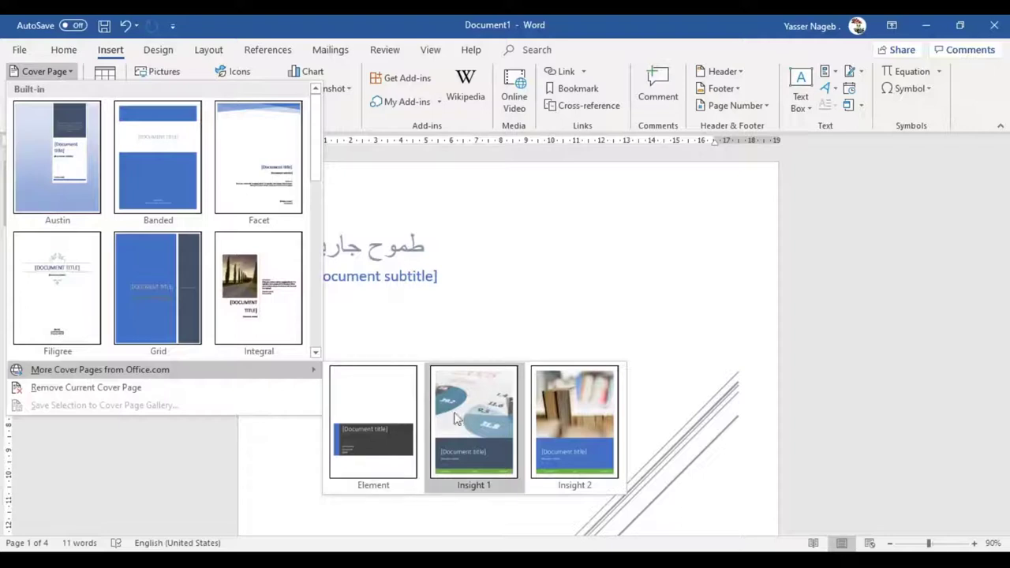
click(398, 422)
scroll(371, 373, down, 2)
scroll(363, 361, down, 2)
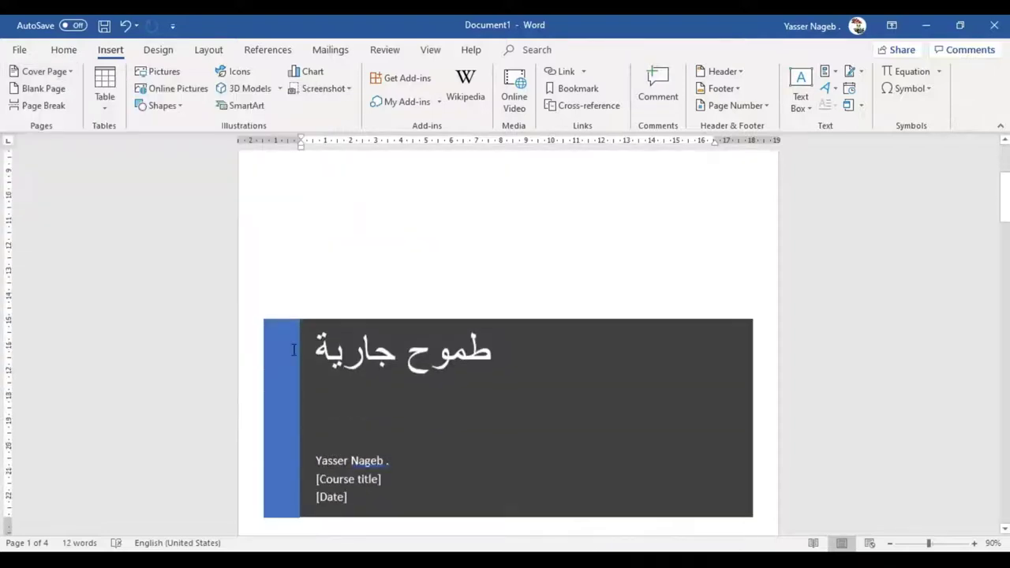
scroll(473, 237, down, 3)
scroll(509, 205, up, 2)
scroll(504, 247, up, 3)
scroll(504, 247, up, 1)
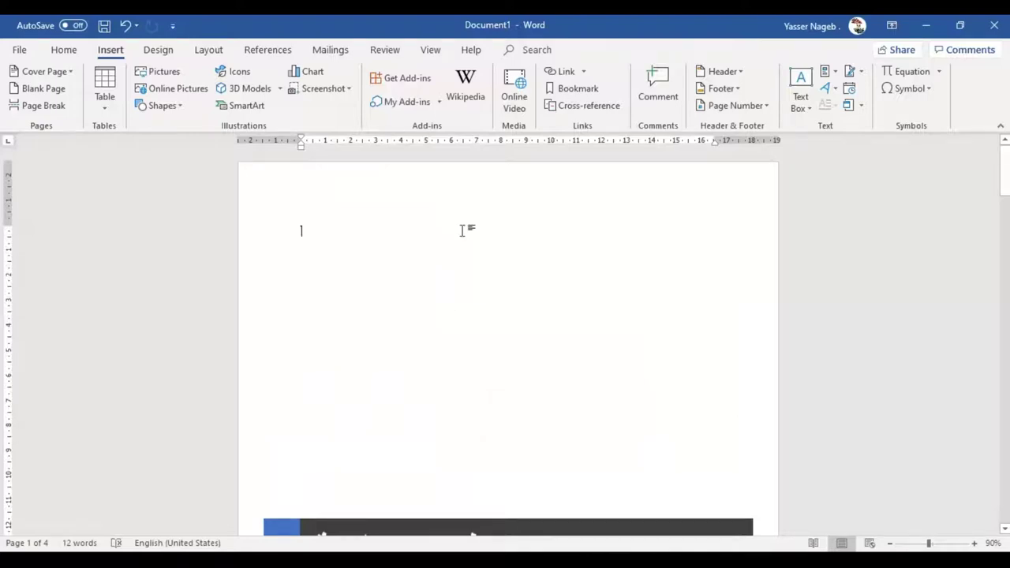
Step: Scroll through the document to review the new cover's [Course title] and [Date] placeholders
scroll(475, 216, down, 1)
scroll(469, 224, down, 2)
scroll(467, 225, down, 3)
scroll(473, 253, down, 3)
scroll(480, 276, down, 5)
scroll(480, 275, down, 5)
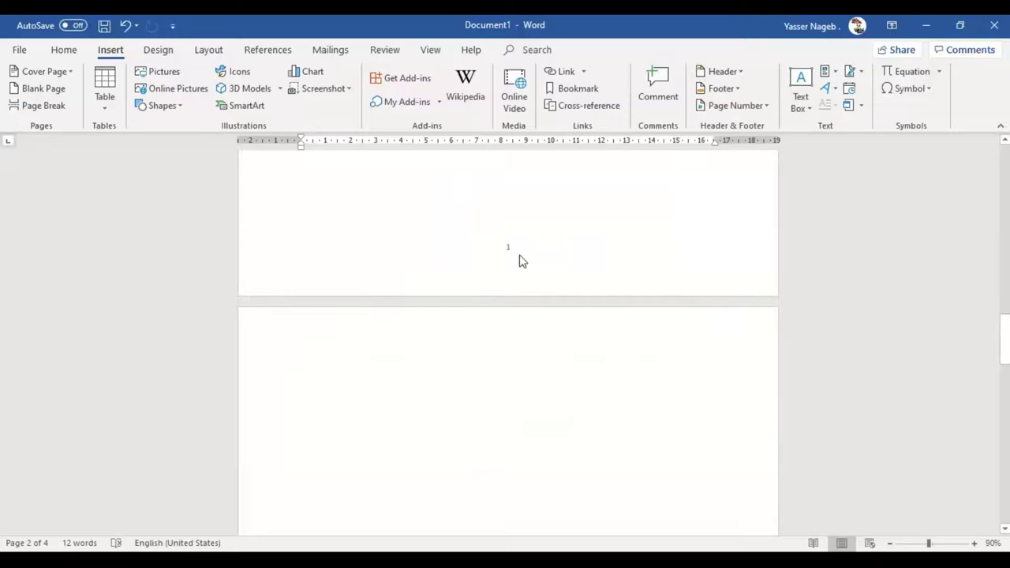
scroll(480, 307, up, 2)
scroll(483, 315, up, 3)
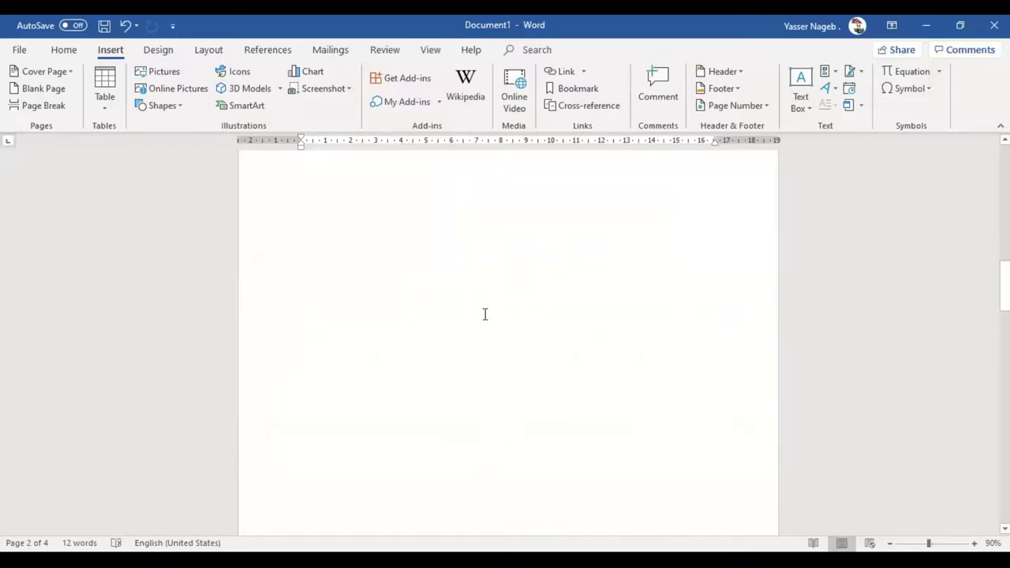
scroll(485, 312, up, 5)
scroll(482, 304, up, 3)
scroll(481, 261, up, 1)
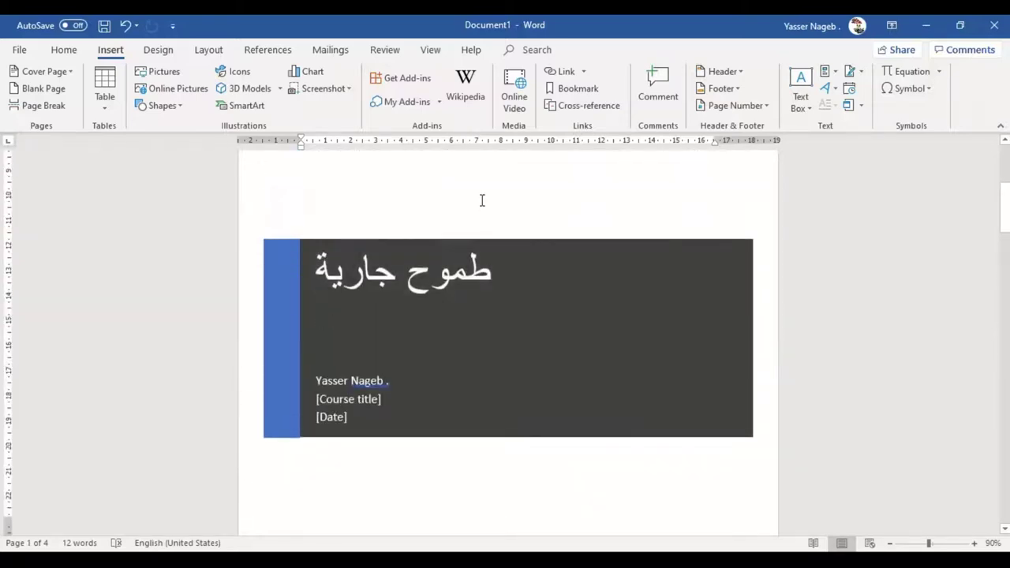
scroll(505, 466, up, 2)
scroll(434, 371, up, 2)
scroll(292, 253, up, 1)
scroll(395, 236, down, 1)
scroll(574, 257, down, 3)
scroll(567, 251, down, 3)
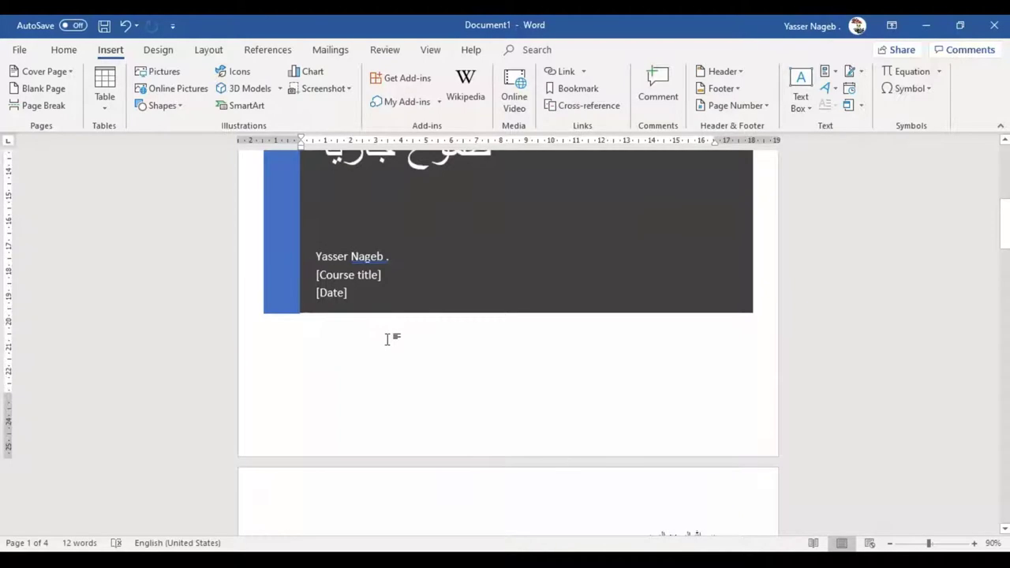
scroll(412, 351, up, 2)
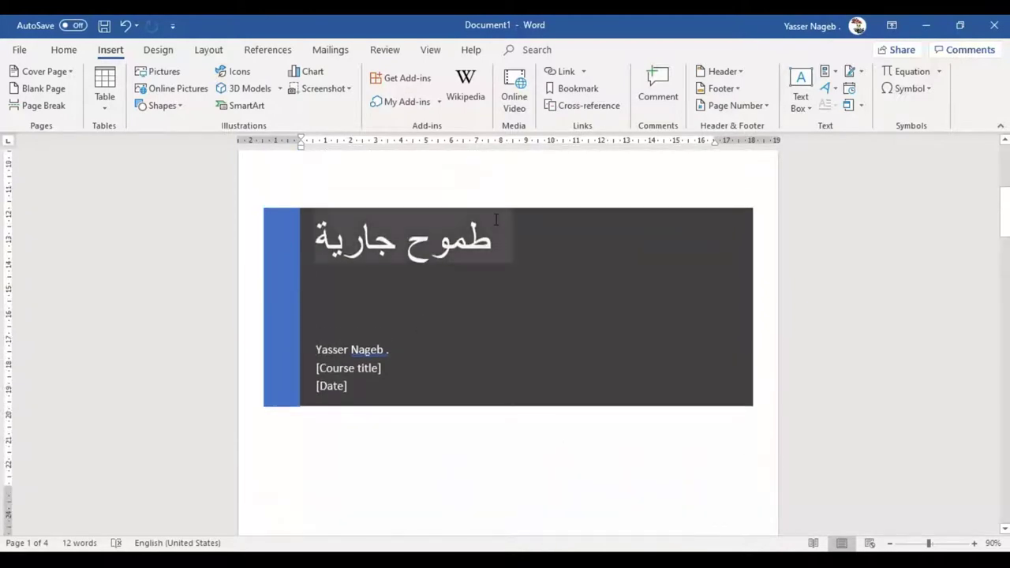
Step: Switch the cover page to the Whisp design with [Document subtitle] and [Date] placeholders
scroll(496, 229, up, 3)
click(47, 71)
scroll(67, 266, down, 5)
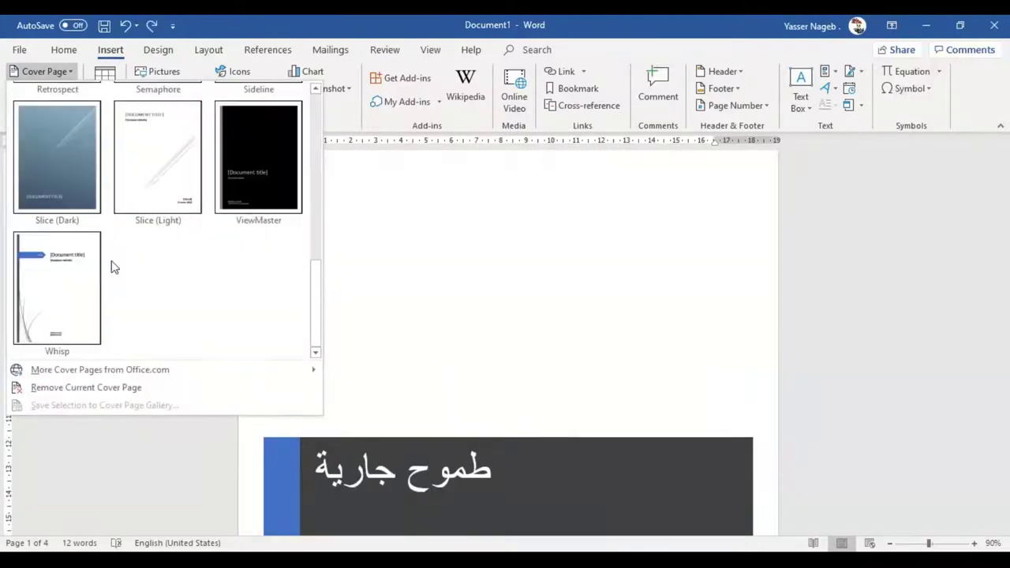
click(51, 289)
scroll(513, 264, down, 3)
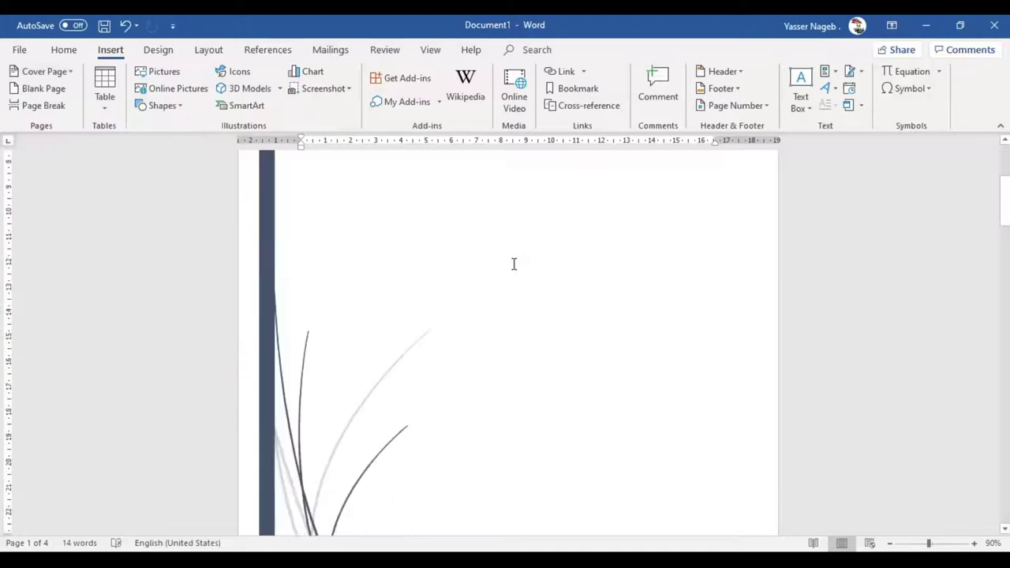
scroll(514, 264, down, 3)
scroll(441, 336, up, 1)
scroll(439, 335, up, 7)
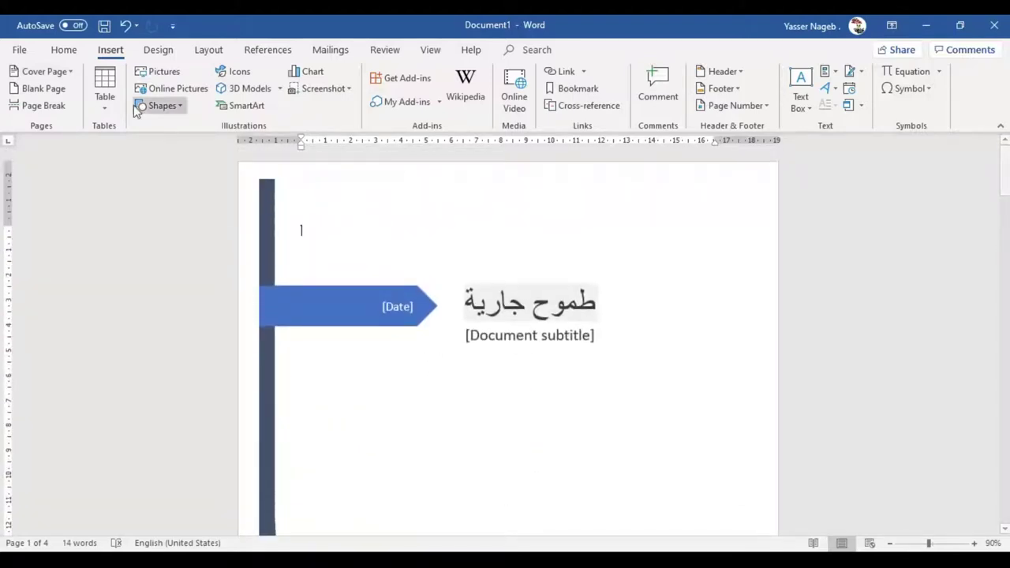
click(69, 71)
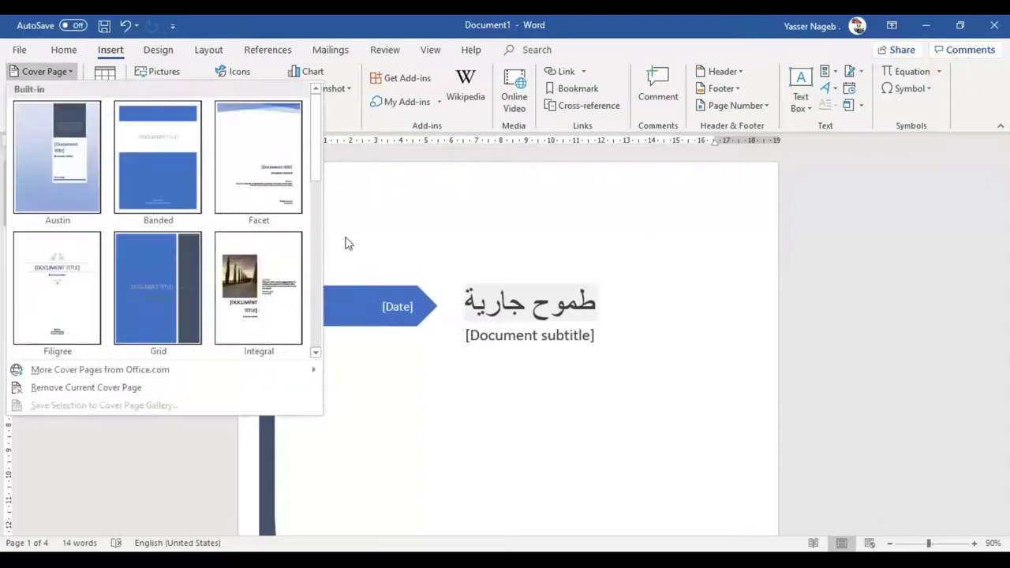
scroll(273, 263, down, 5)
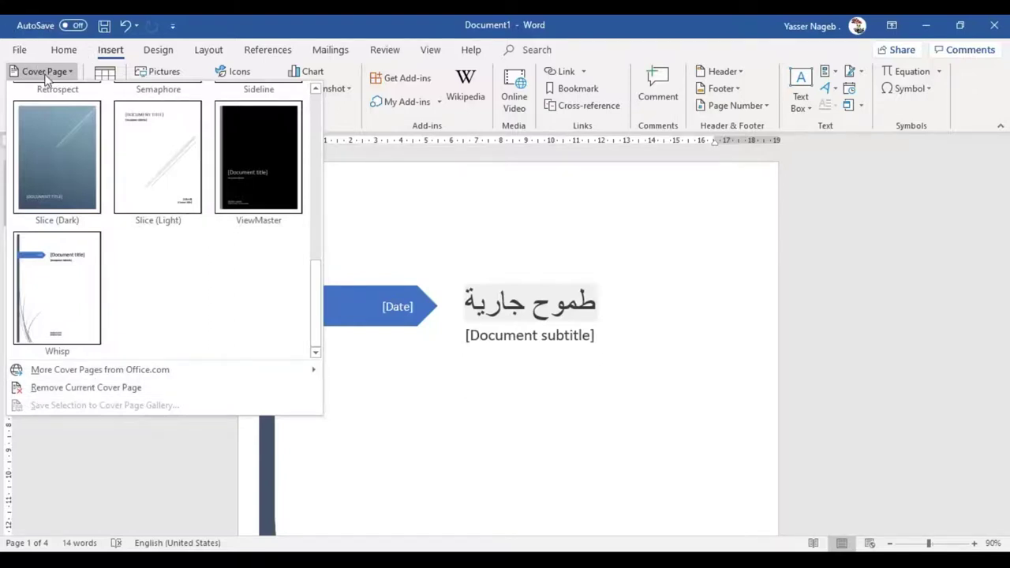
Step: Remove the current cover page, returning the document to 3 pages starting with the Arabic line
click(101, 388)
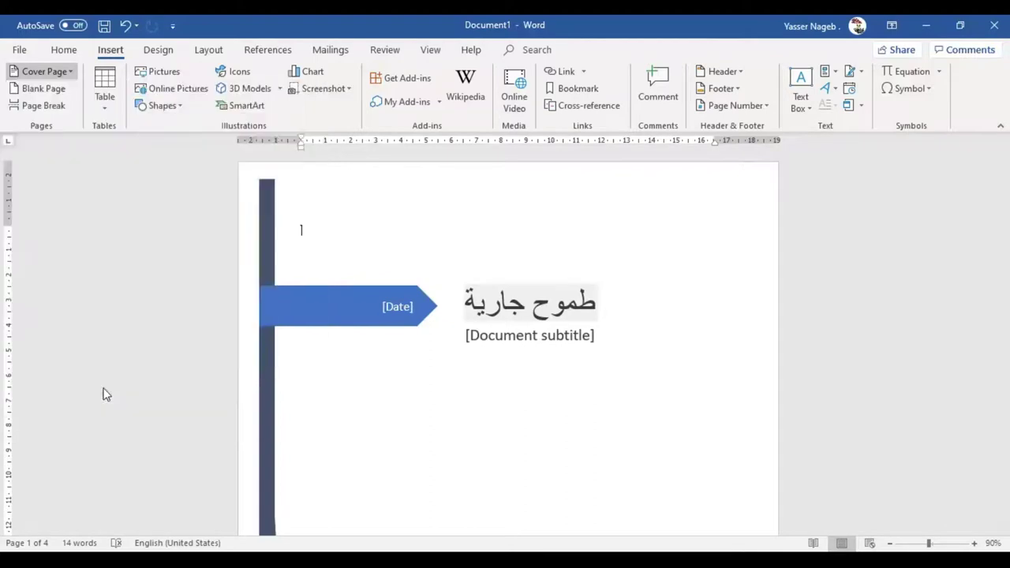
scroll(530, 367, down, 1)
scroll(536, 352, down, 5)
scroll(539, 352, down, 5)
scroll(539, 354, up, 2)
scroll(539, 353, up, 6)
scroll(539, 352, up, 1)
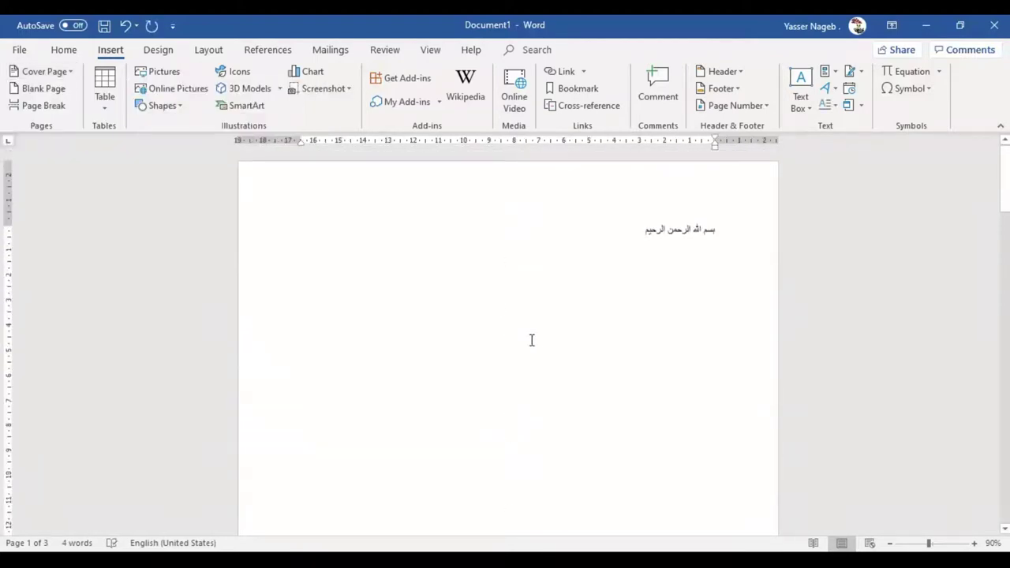
Step: Switch the typing language to Arabic with Alt+Shift
click(62, 74)
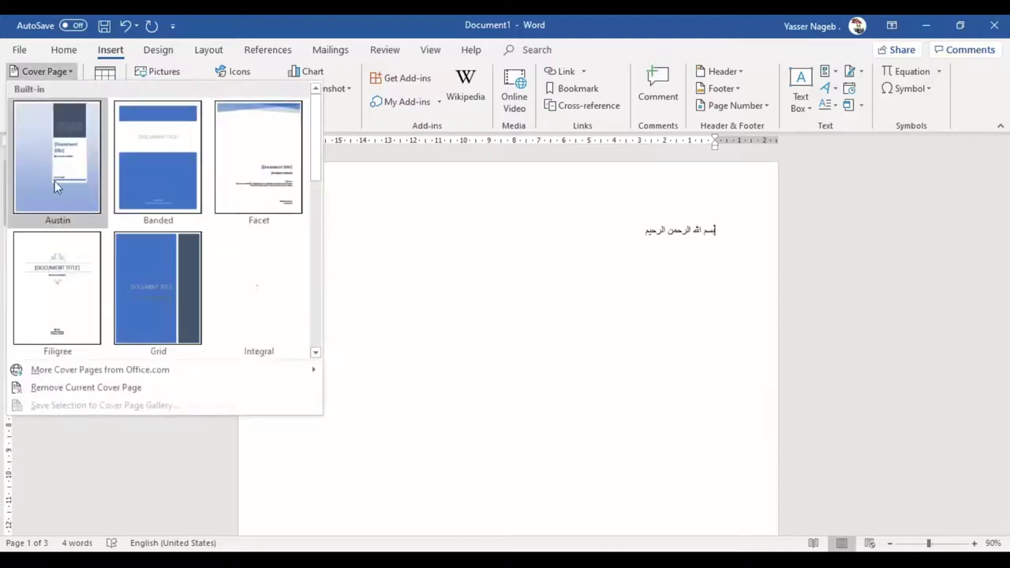
scroll(149, 270, down, 5)
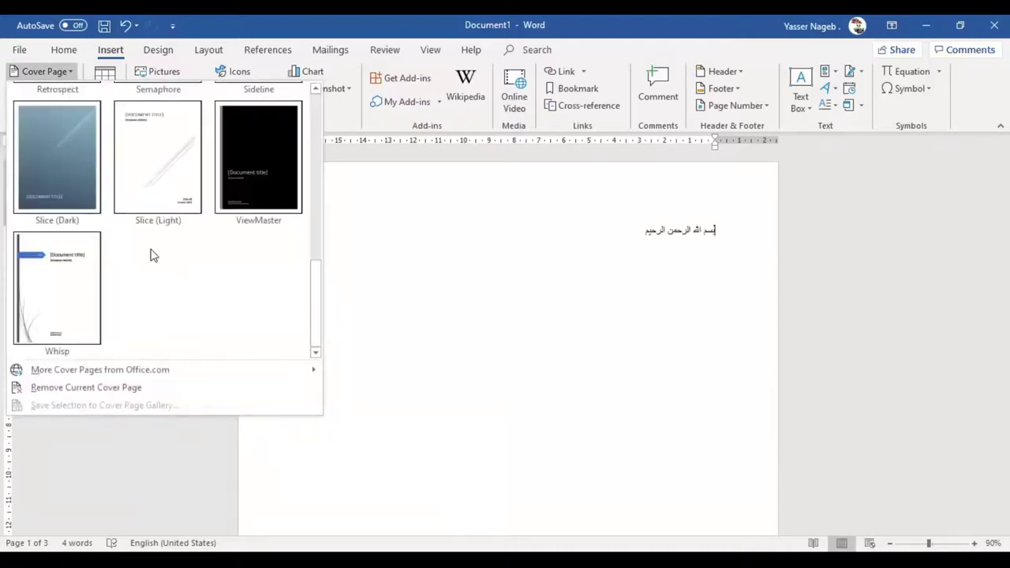
key(alt+shift)
scroll(707, 498, down, 1)
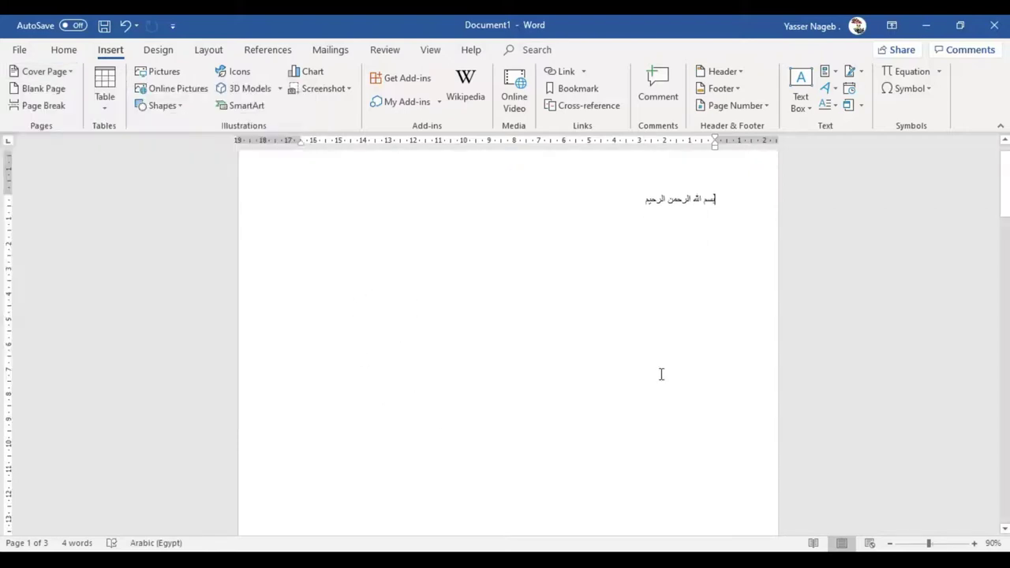
scroll(702, 211, down, 1)
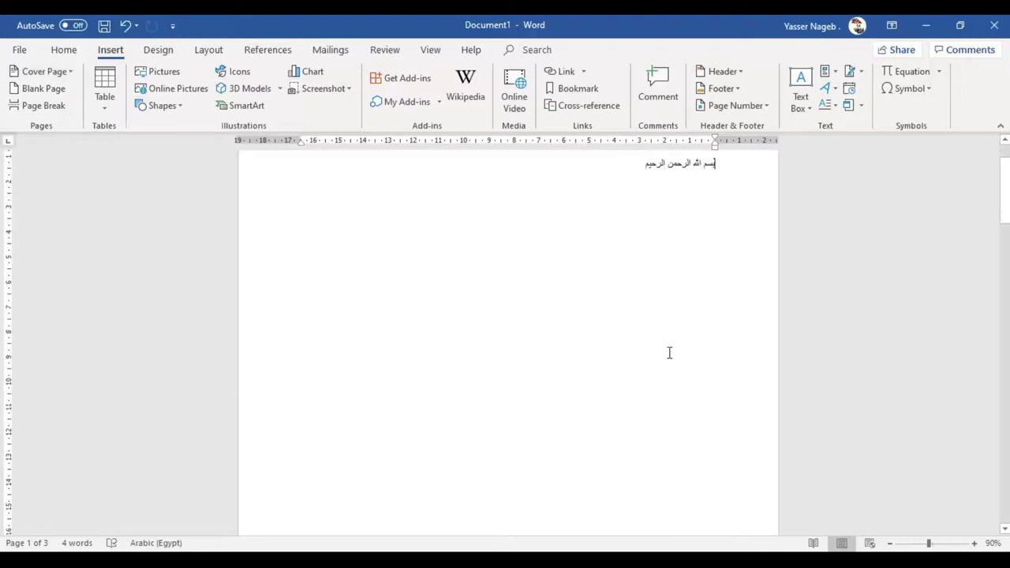
scroll(670, 352, down, 8)
scroll(640, 345, down, 5)
scroll(640, 349, down, 1)
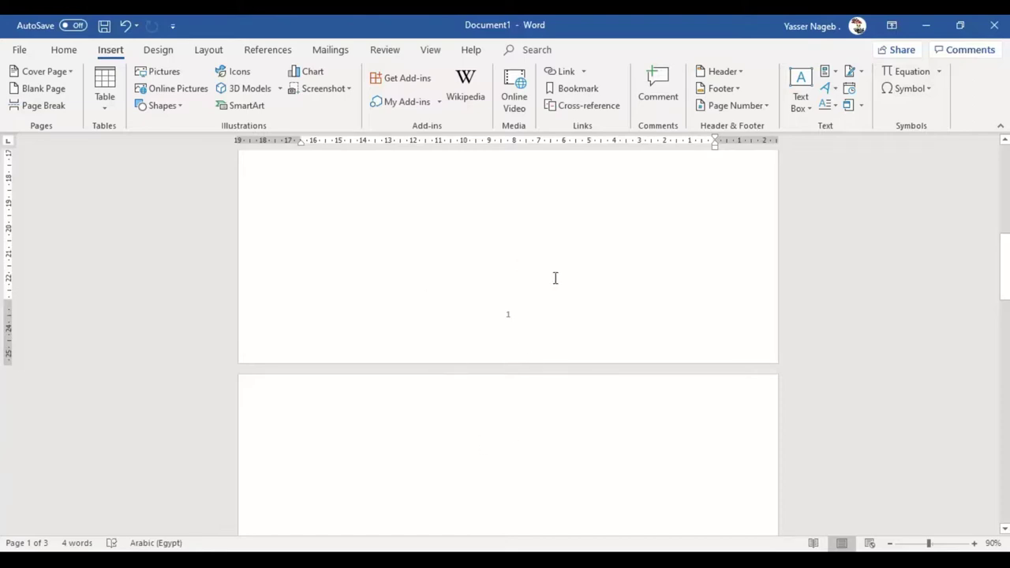
scroll(555, 277, up, 4)
scroll(555, 278, up, 4)
scroll(555, 278, up, 4)
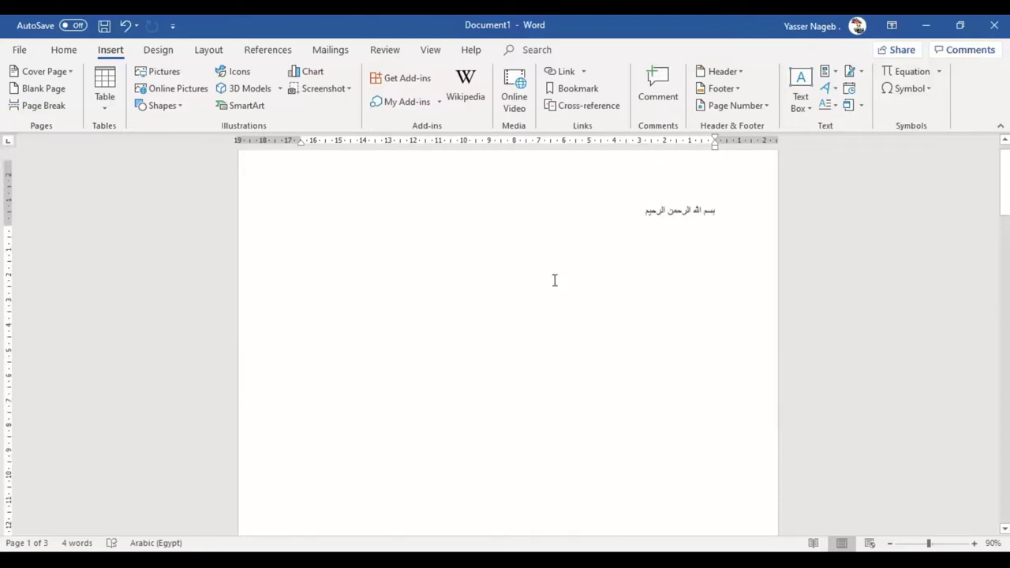
scroll(555, 280, up, 3)
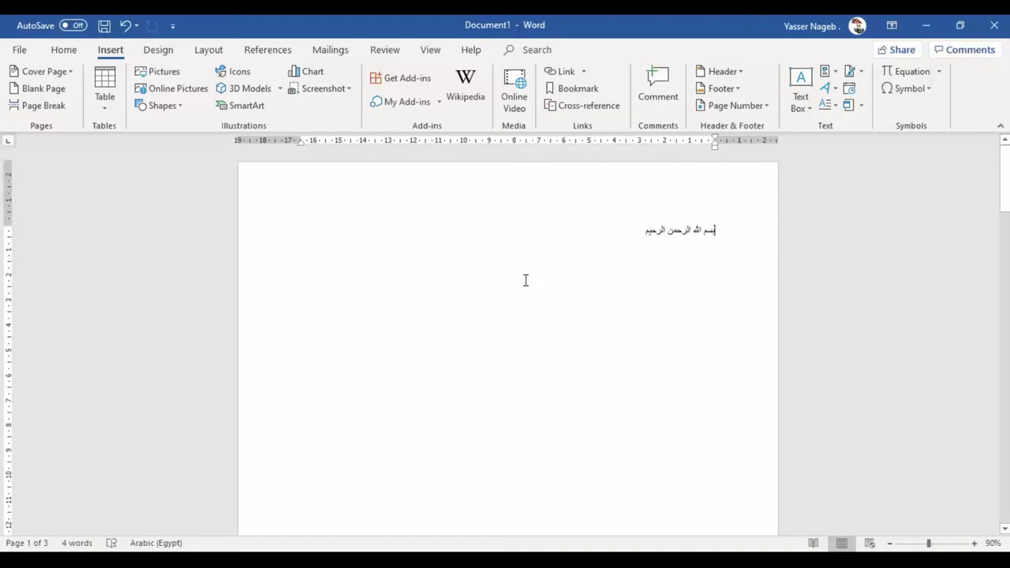
click(56, 76)
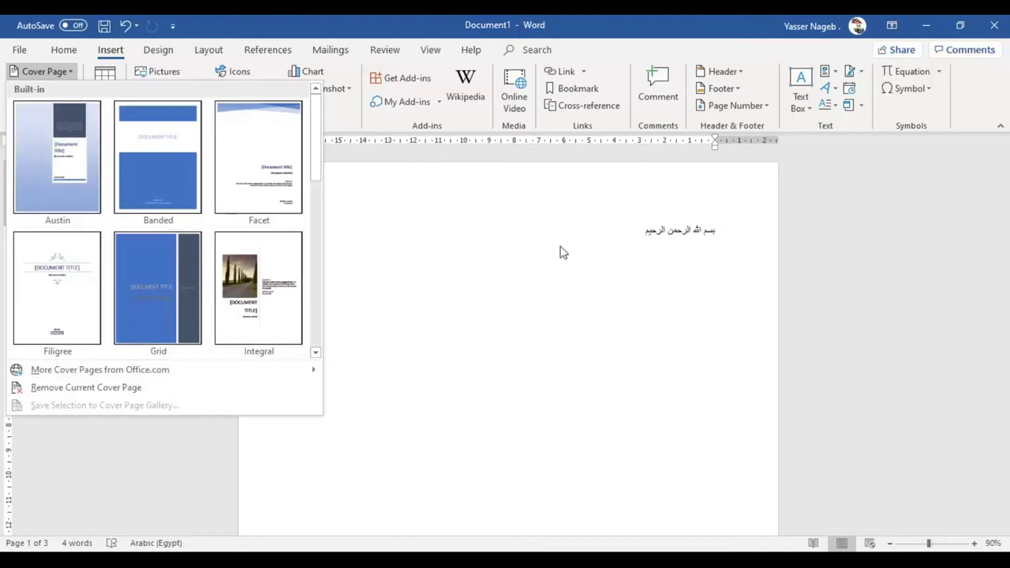
click(369, 317)
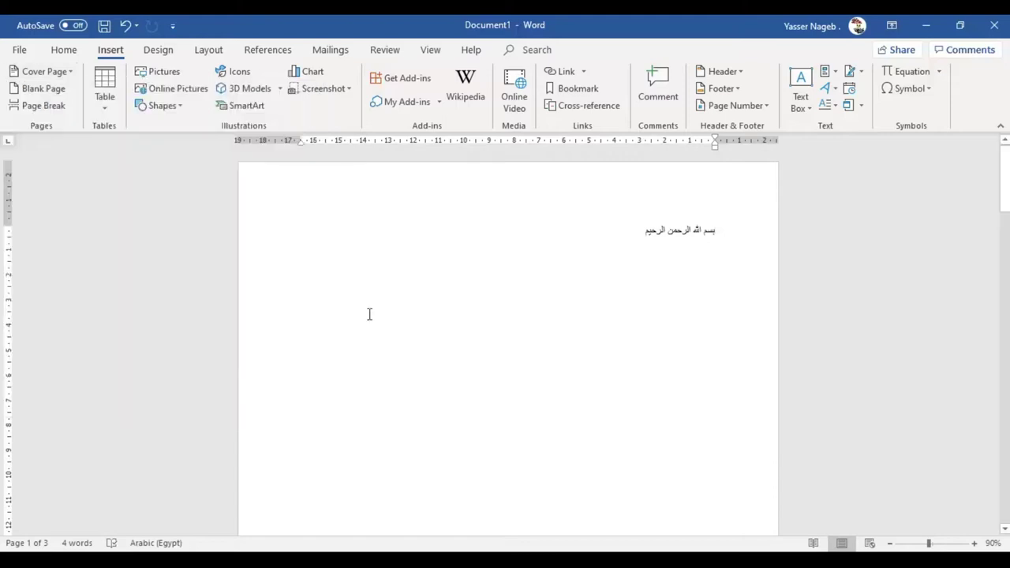